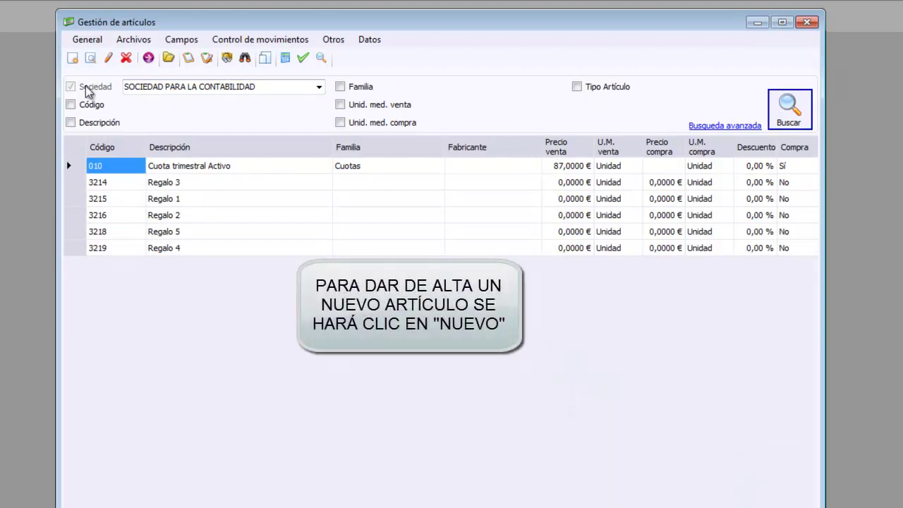
Step: Create a new article and assign it to the company SOCIEDAD PARA LA CONTABILIDAD
click(74, 58)
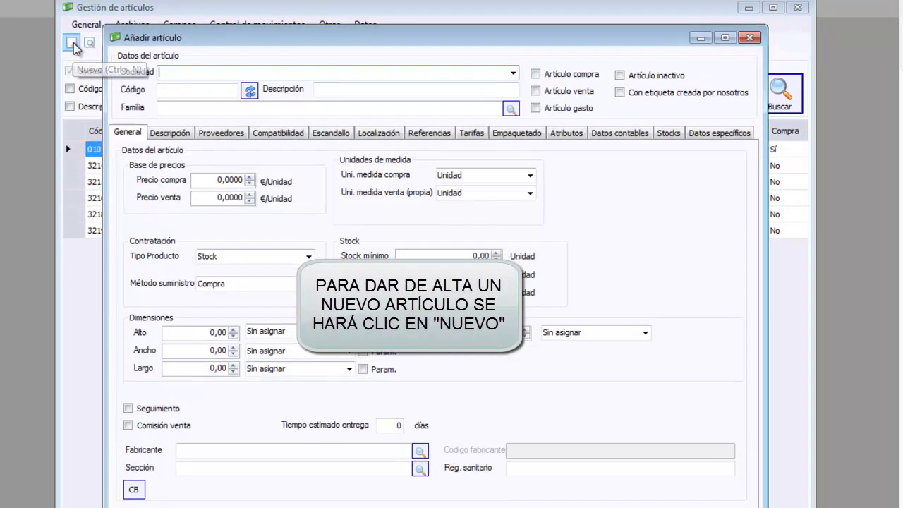
click(505, 53)
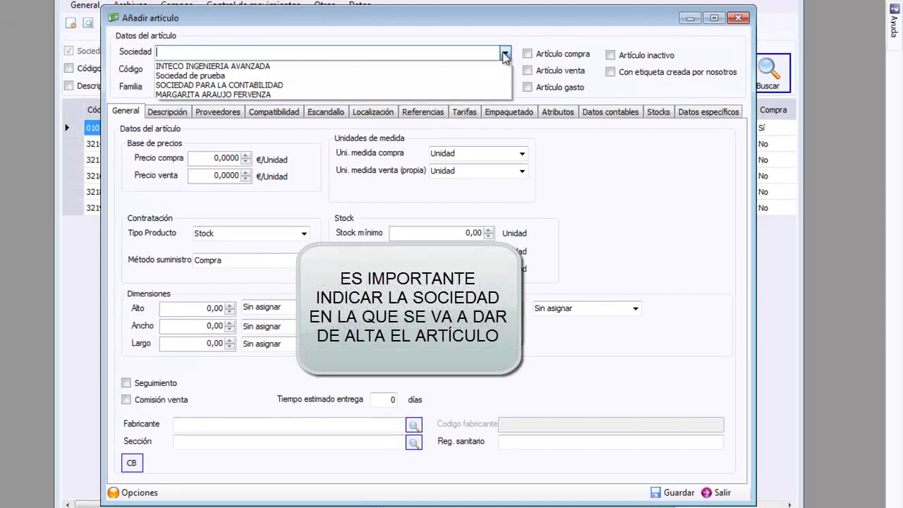
click(400, 81)
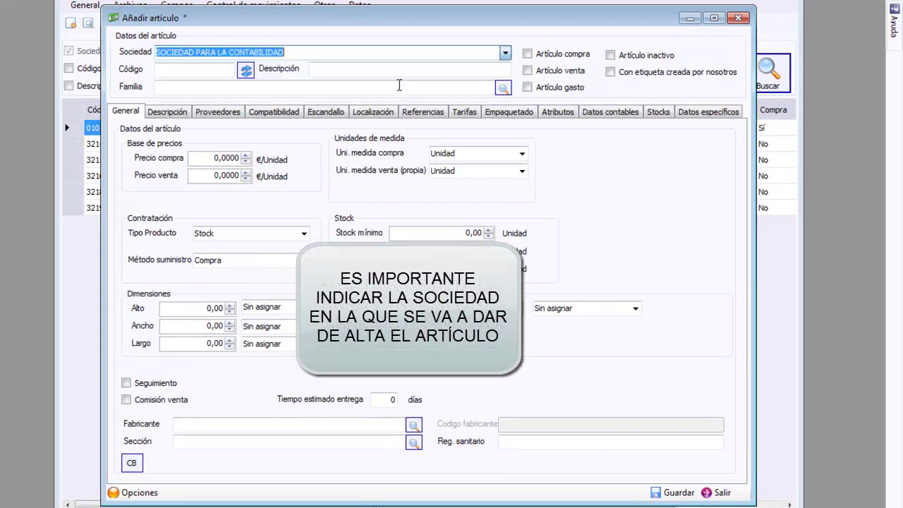
Step: Generate the article's code automatically and enter "Artículo de prueba" as its description
click(245, 70)
click(363, 70)
text(Art)
text(ic)
text(ulo de)
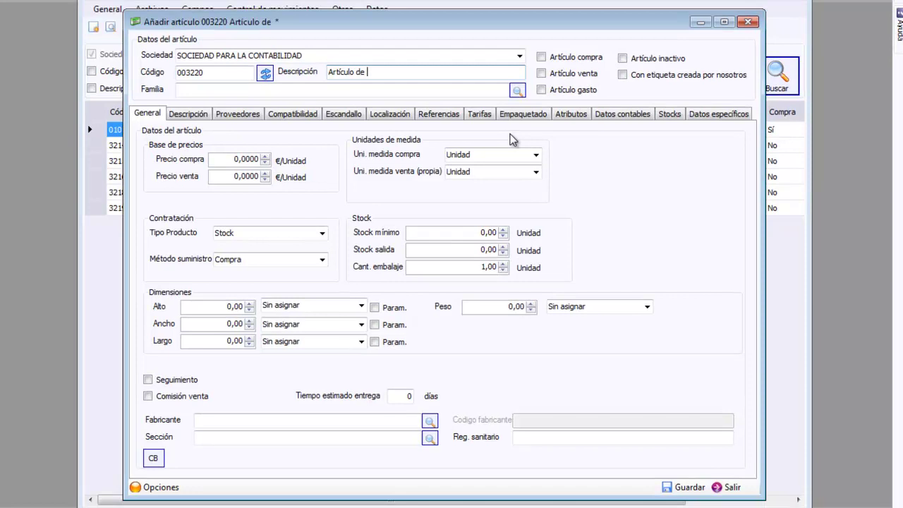
text( prueba)
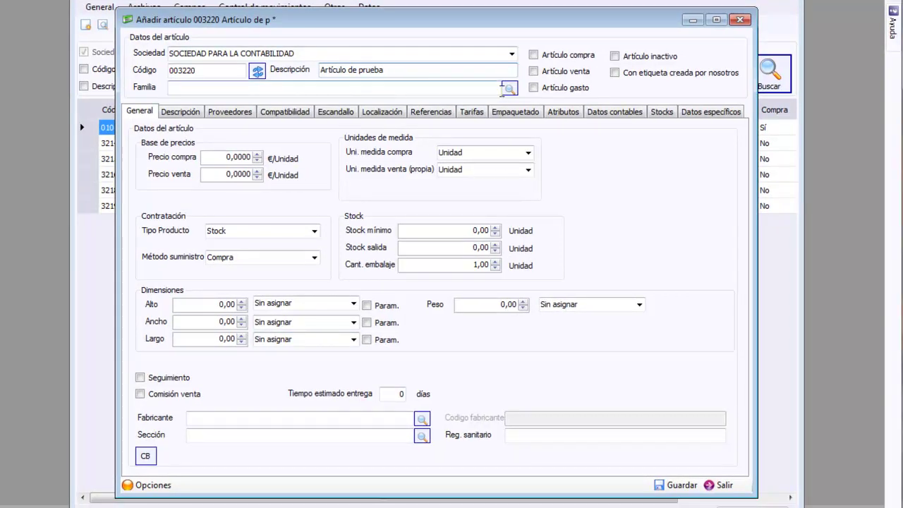
Step: Assign the article to the ERP subfamily within the PROGRAMAS family
click(509, 88)
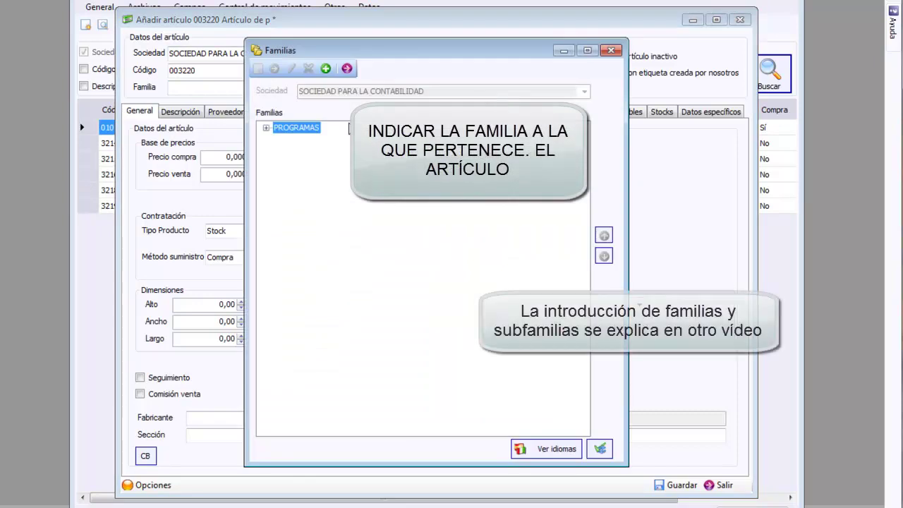
click(266, 128)
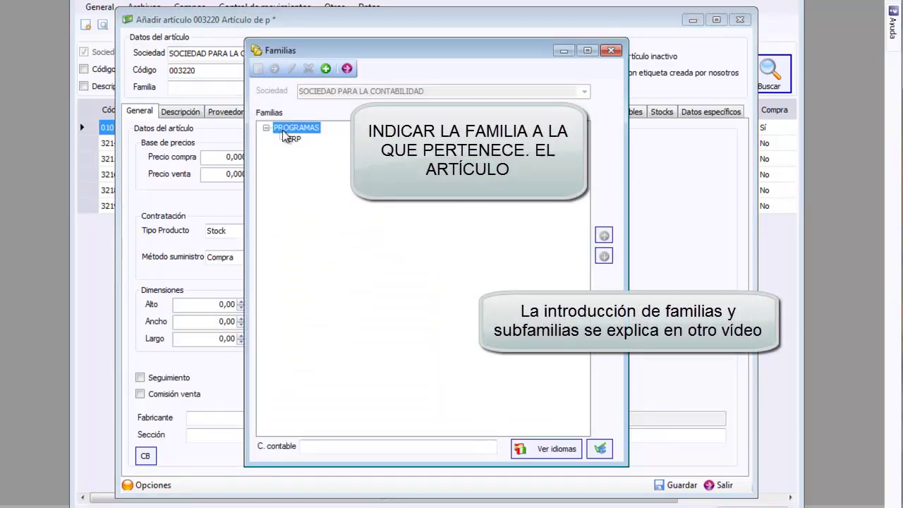
click(294, 139)
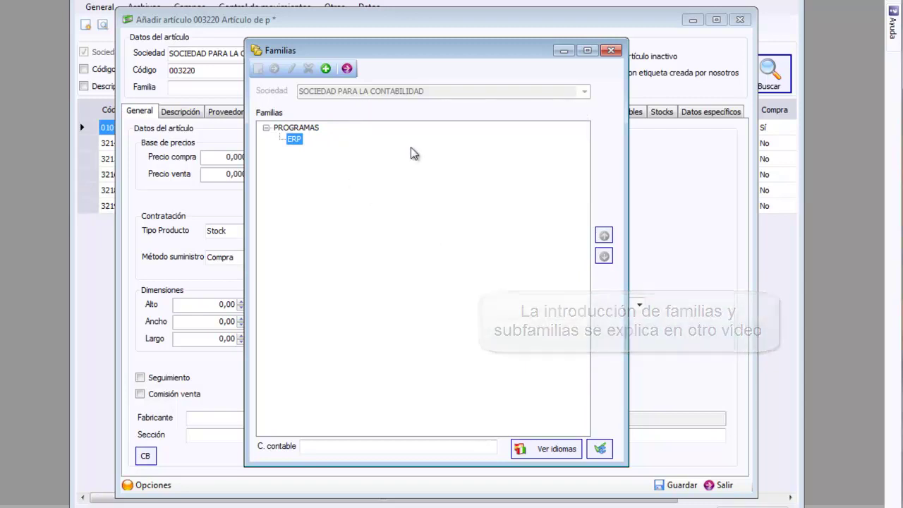
click(325, 68)
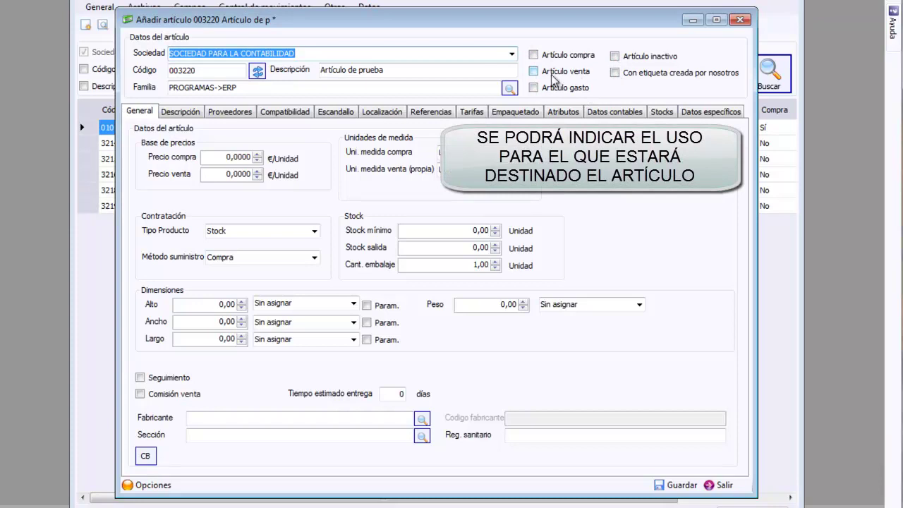
Step: Mark the article for purchase and sale, with a purchase price of 120 € and a sale price of 135 €
click(533, 55)
click(533, 70)
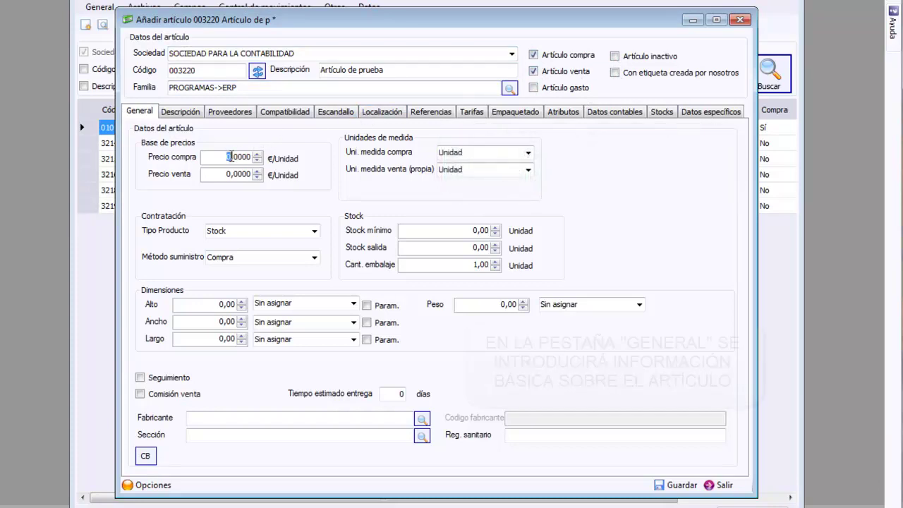
text(120)
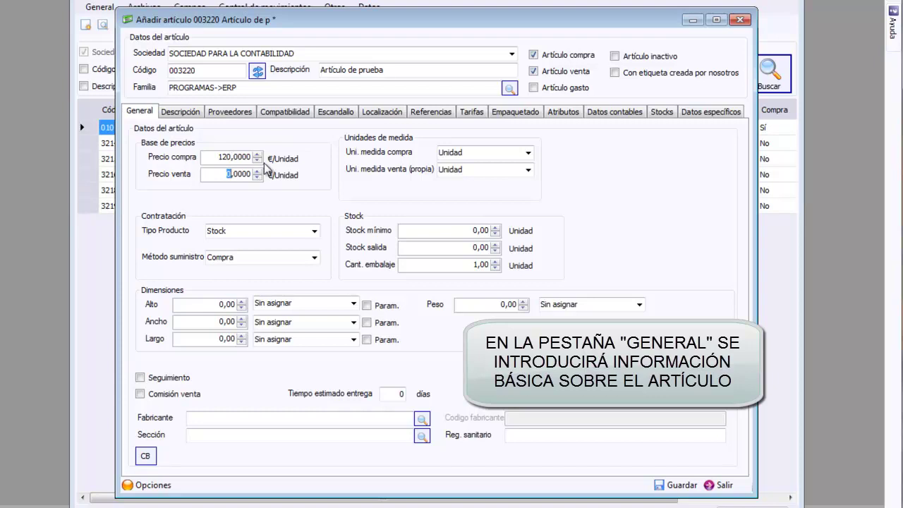
text(135)
Step: Use Unidad as the unit of measure for both purchase and sale
click(528, 153)
click(532, 153)
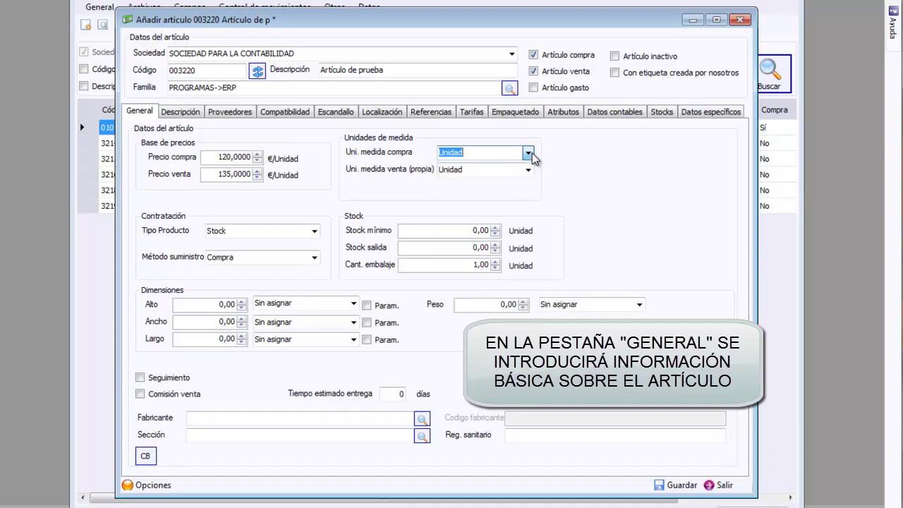
click(528, 170)
click(529, 173)
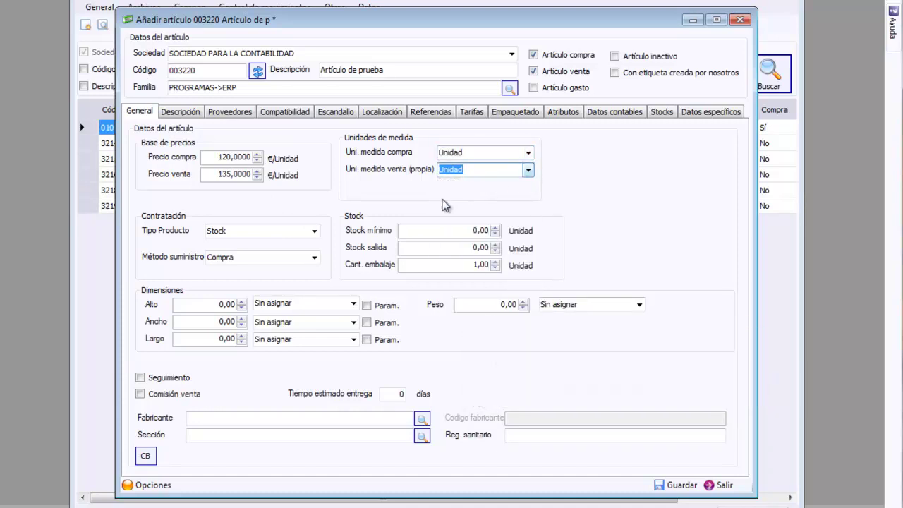
Step: Choose Stock as the product type and Compra as the supply method
click(314, 233)
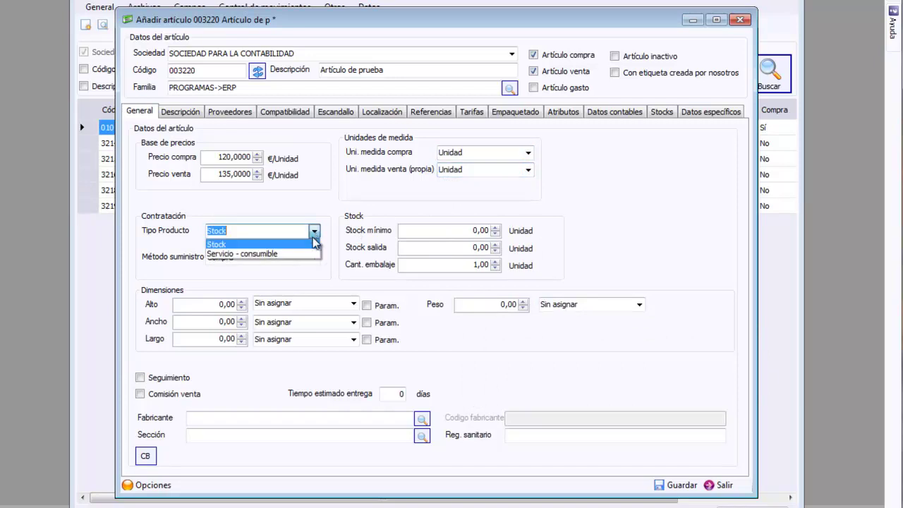
click(313, 244)
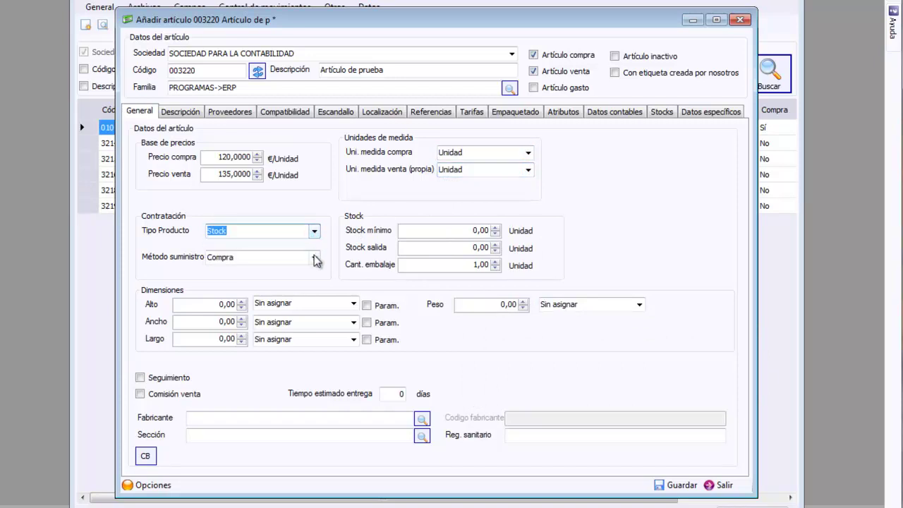
click(314, 258)
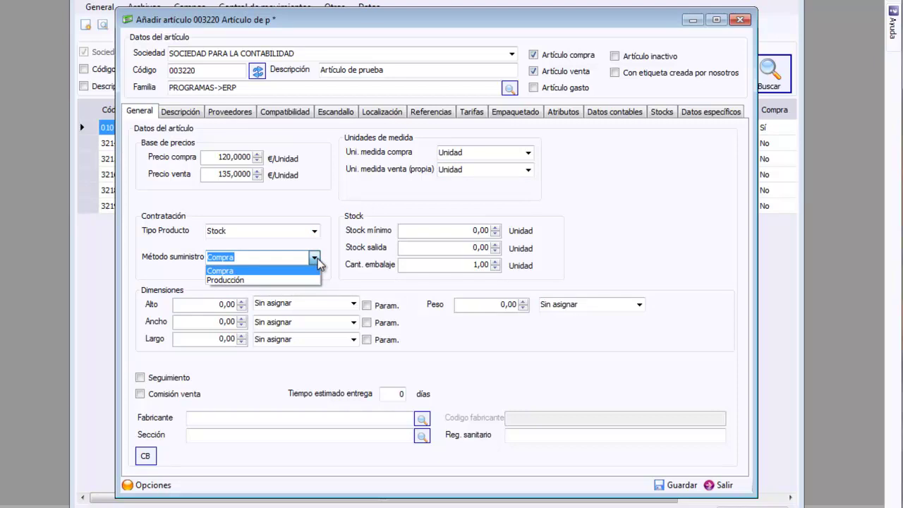
click(315, 258)
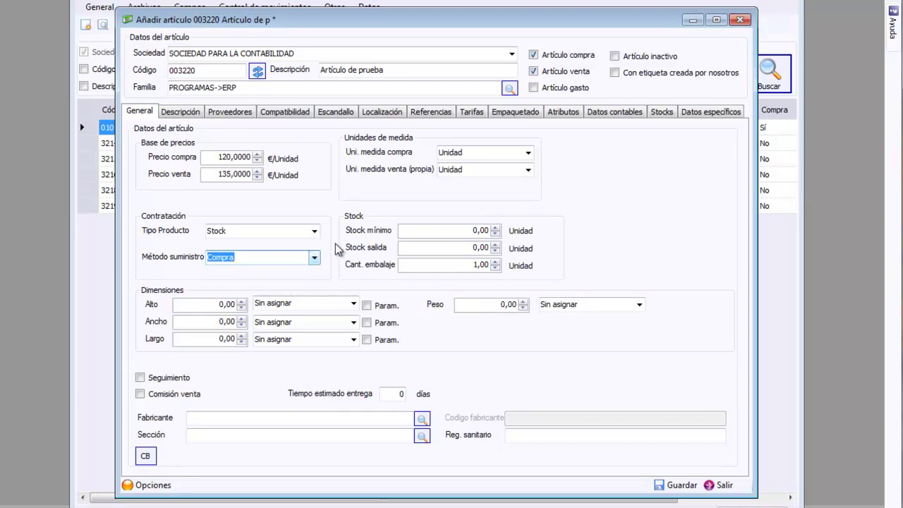
Step: Set the minimum stock to 10, the outgoing stock (Stock salida) to 15 and the packaging quantity to 1
click(468, 233)
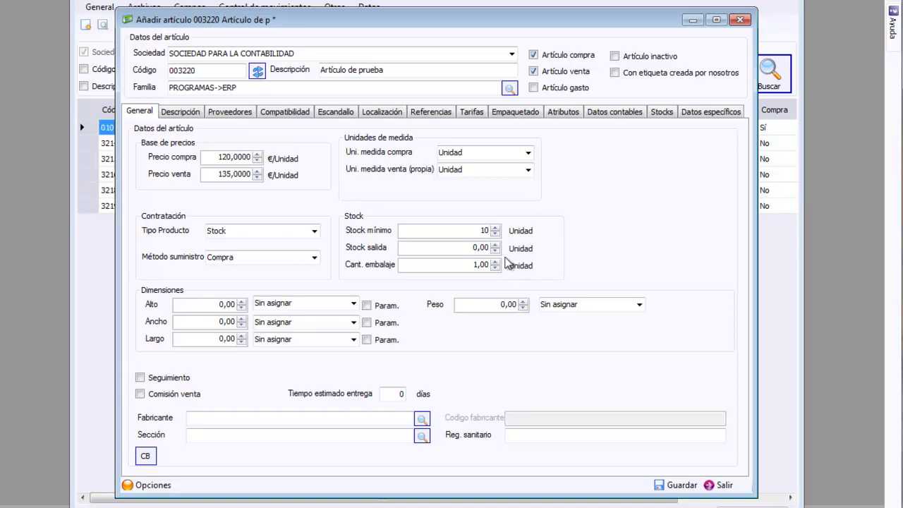
click(465, 247)
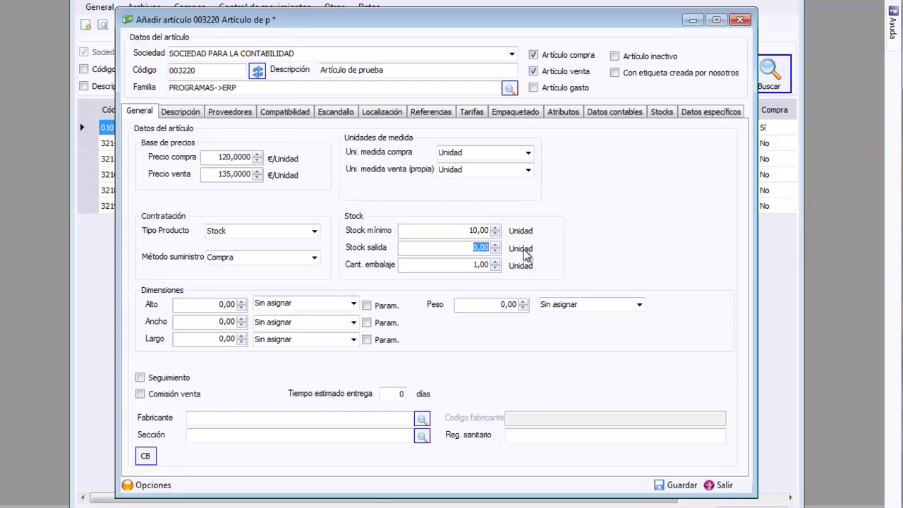
text(15)
click(474, 265)
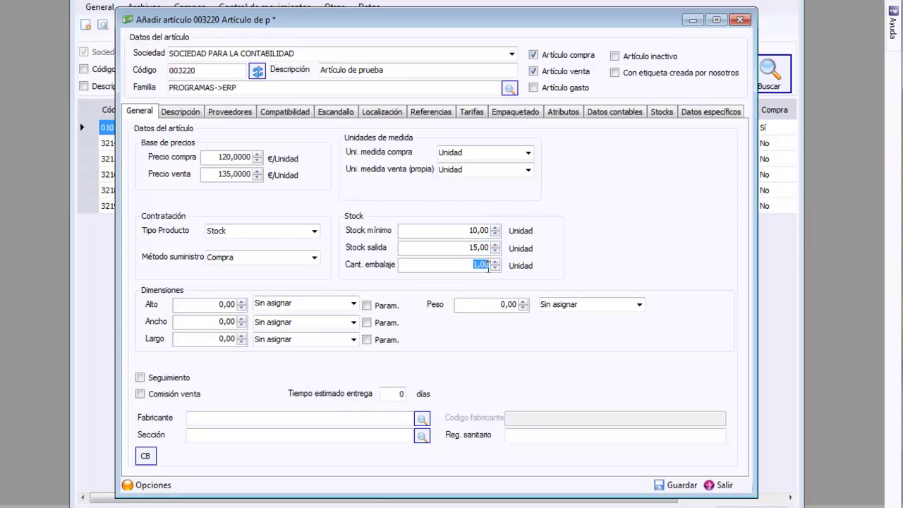
text(1)
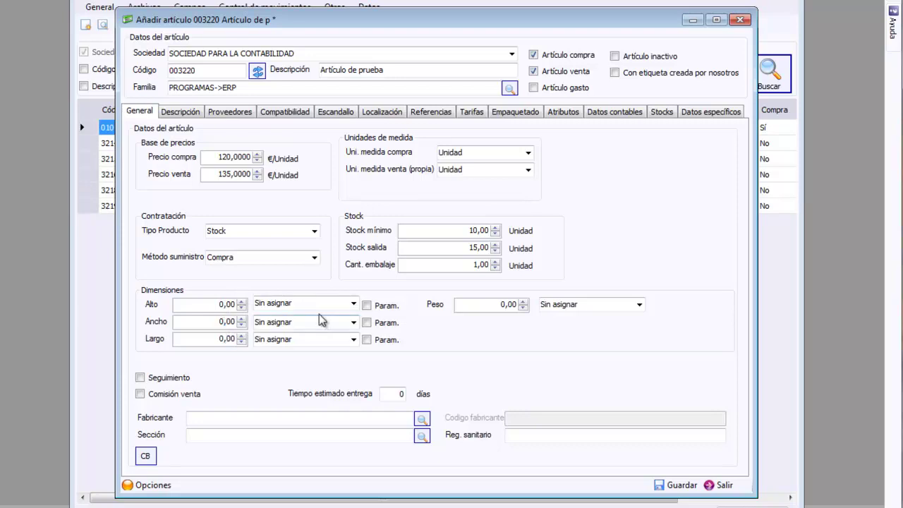
click(356, 305)
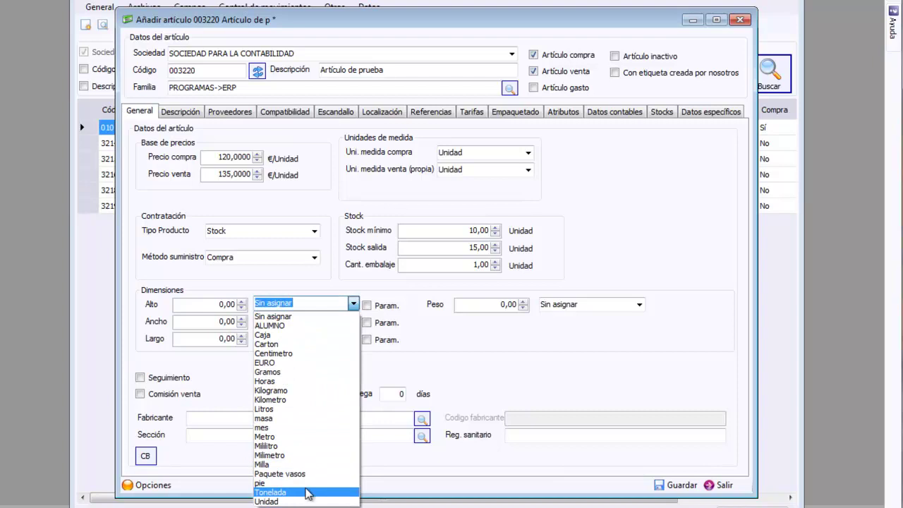
click(356, 305)
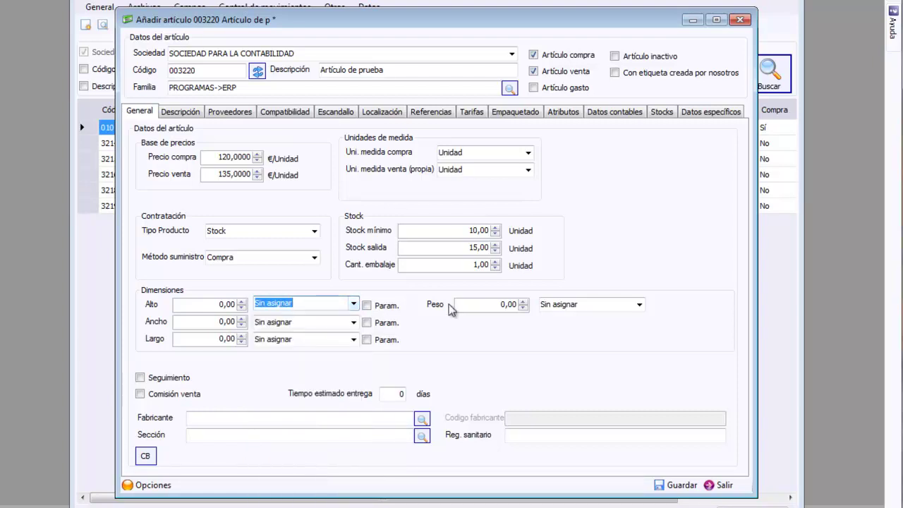
click(505, 305)
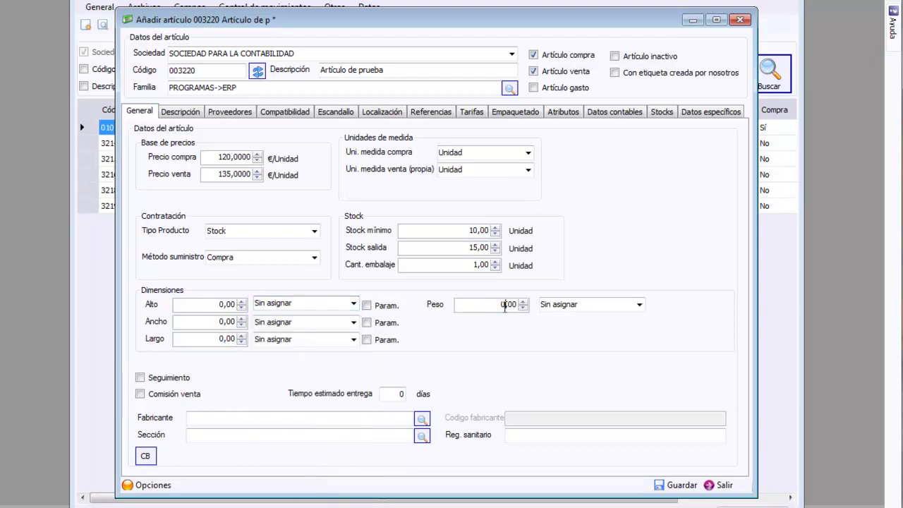
click(639, 304)
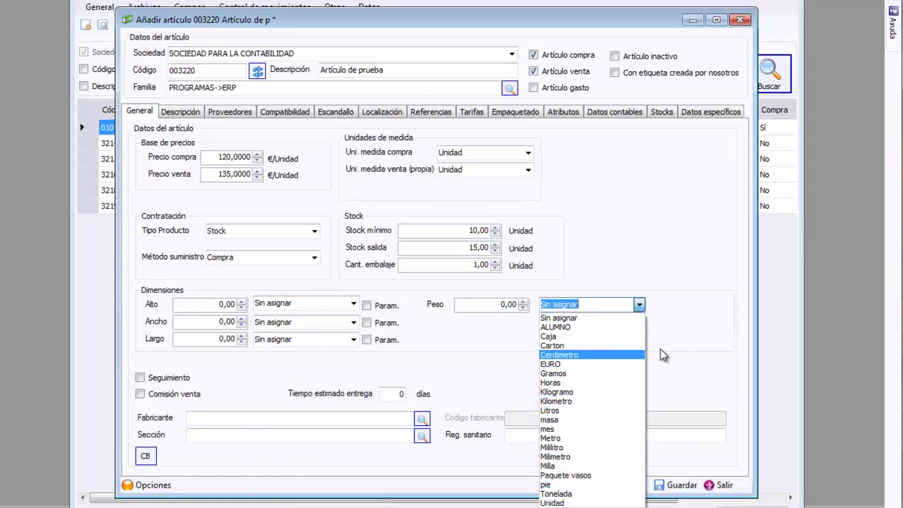
key(Escape)
Step: Enter "Artículo de prueba" as the article's long description
click(180, 112)
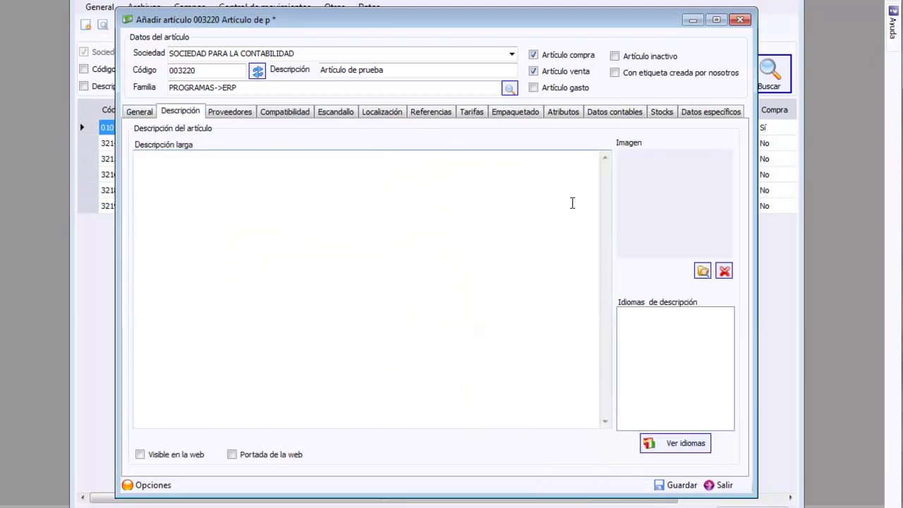
click(702, 271)
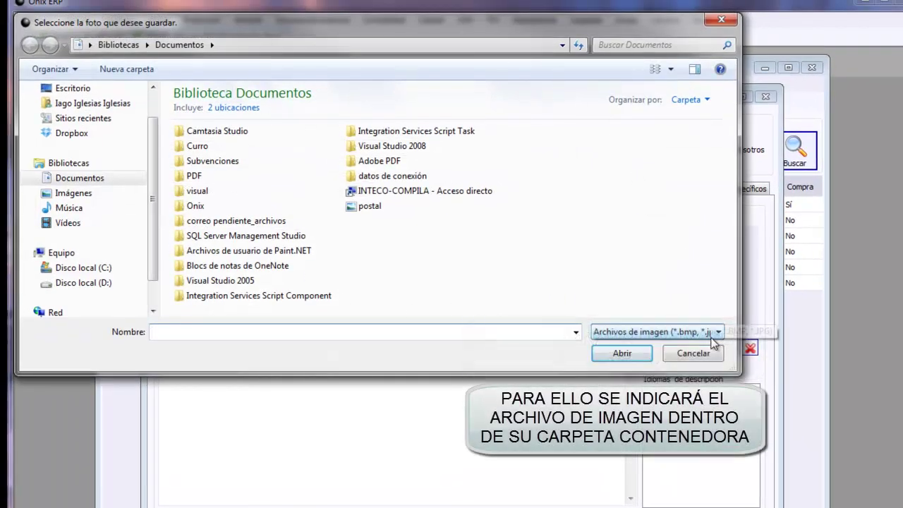
click(720, 21)
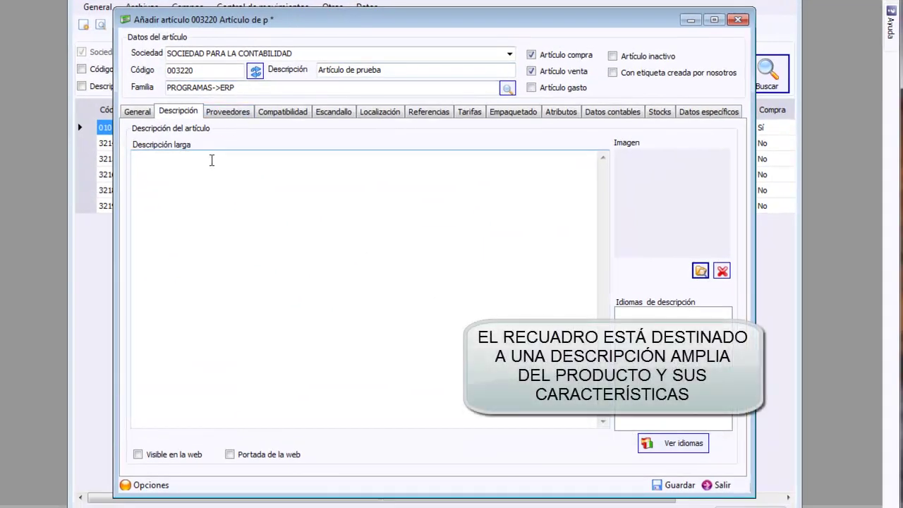
click(222, 168)
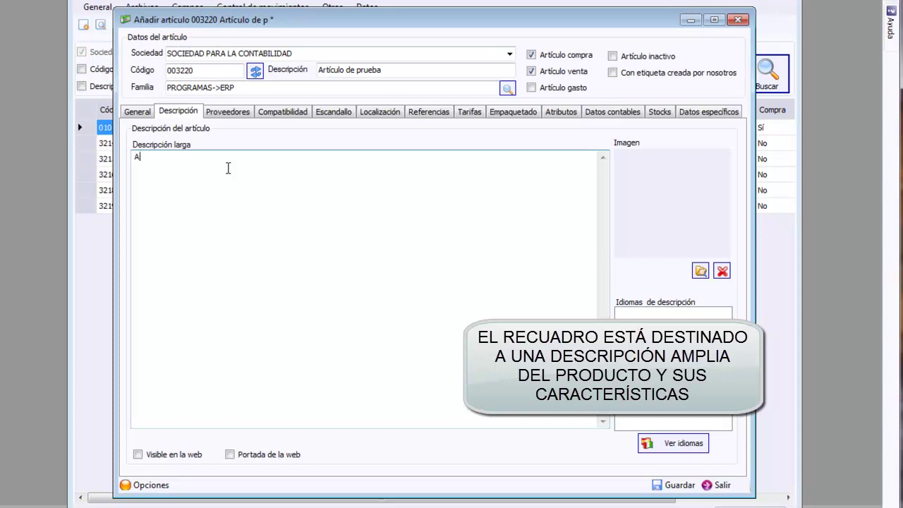
text(Artículo de prueba)
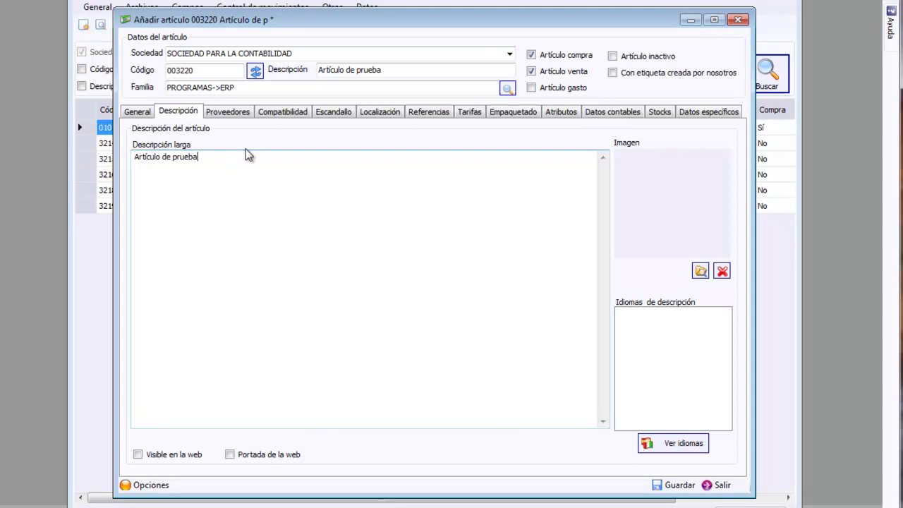
Step: Start a new supplier entry for the article with the description "Proveedor principal del artículo"
click(230, 113)
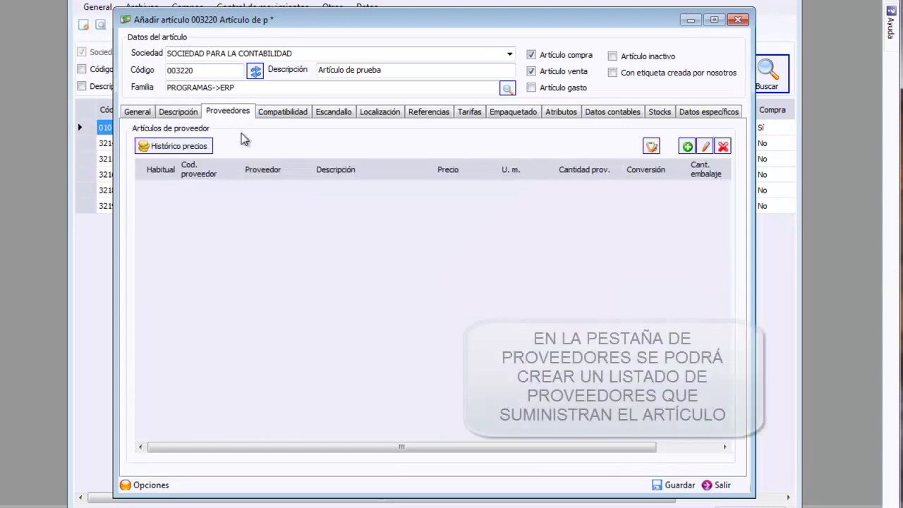
click(686, 146)
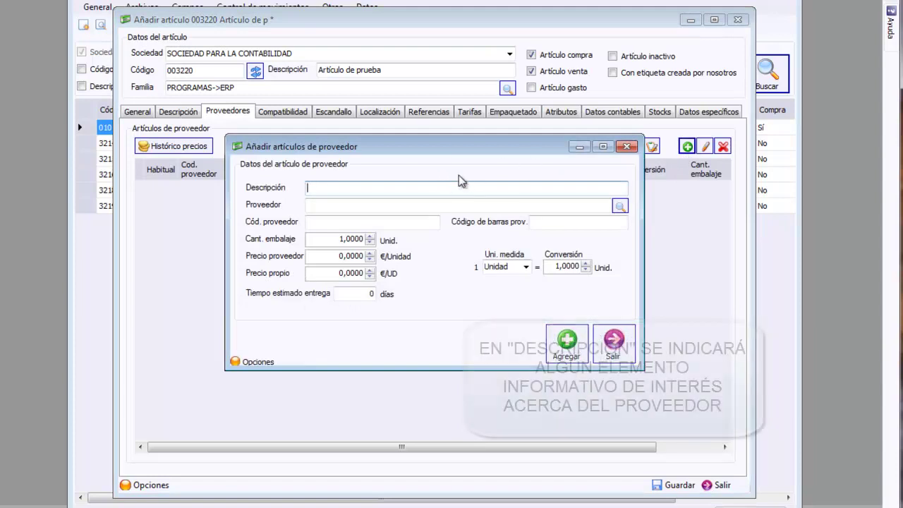
text(Proveedor princip)
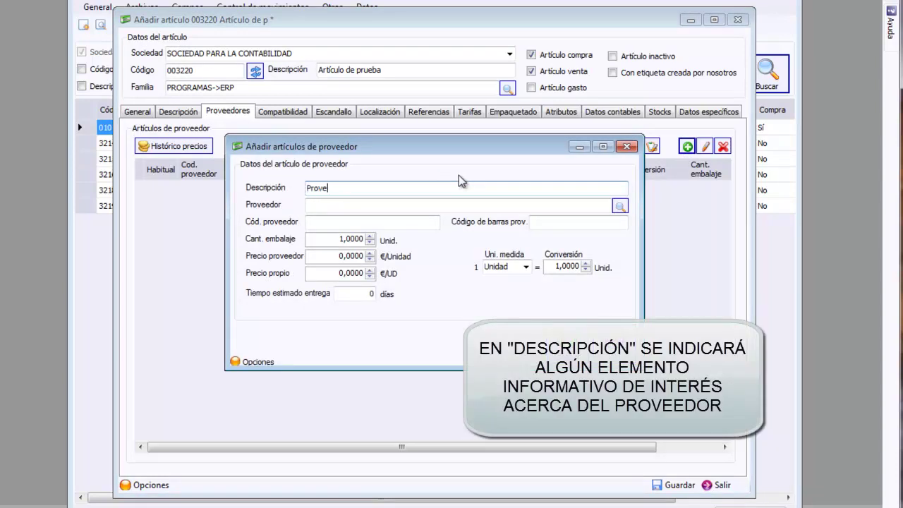
text(al d)
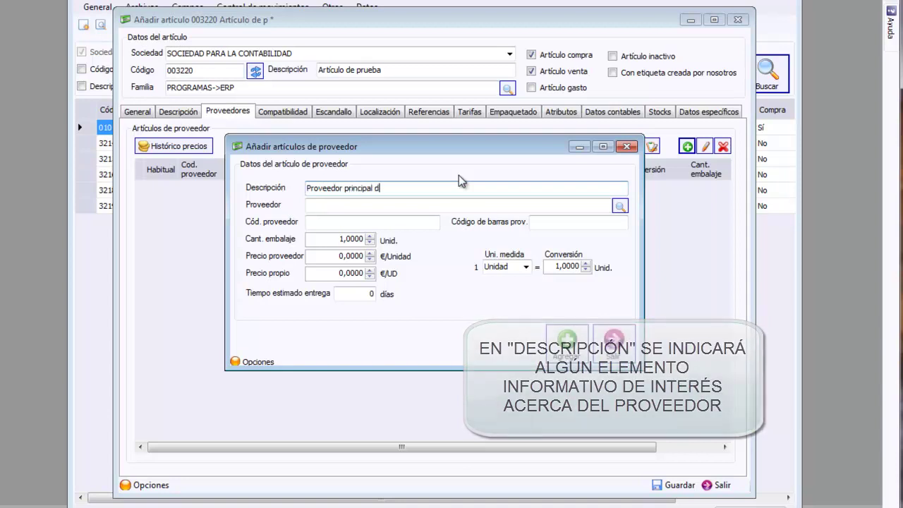
text(el articulo)
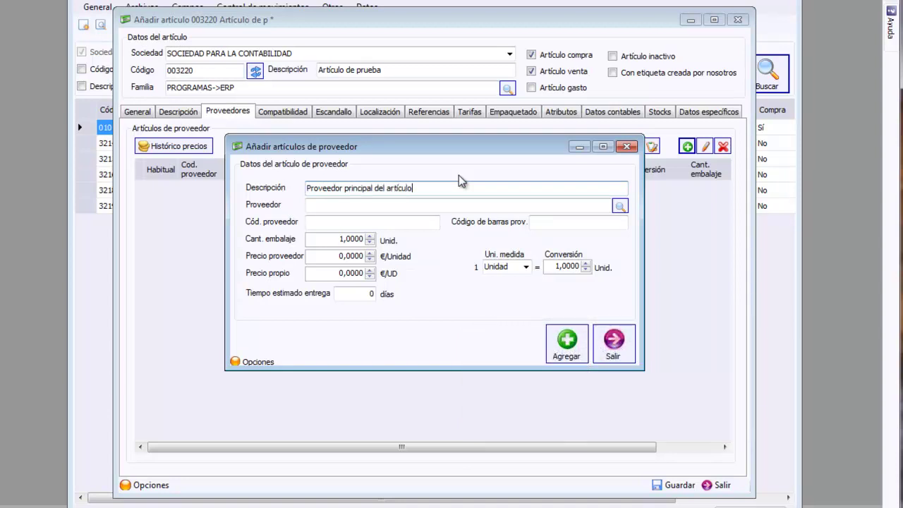
Step: Assign Proveedor de Prueba S.L. from the supplier list as the supplier of the new entry
click(619, 205)
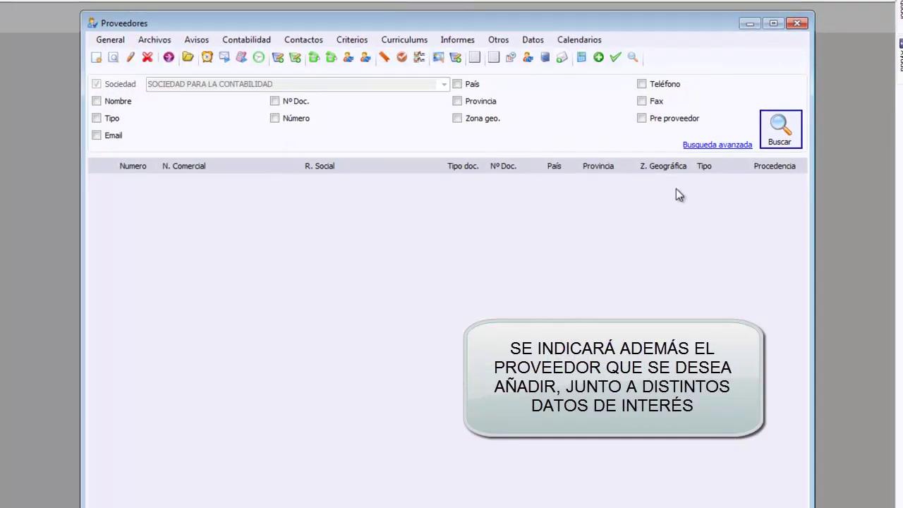
click(779, 140)
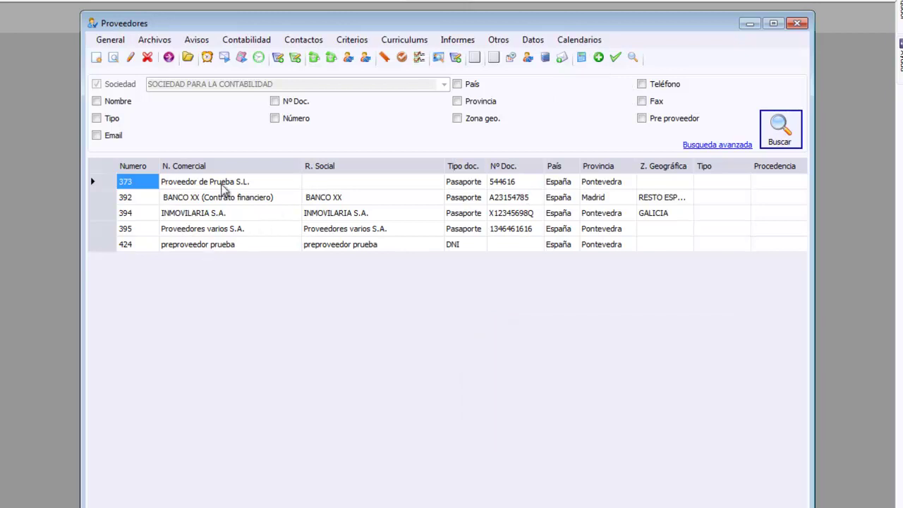
click(581, 58)
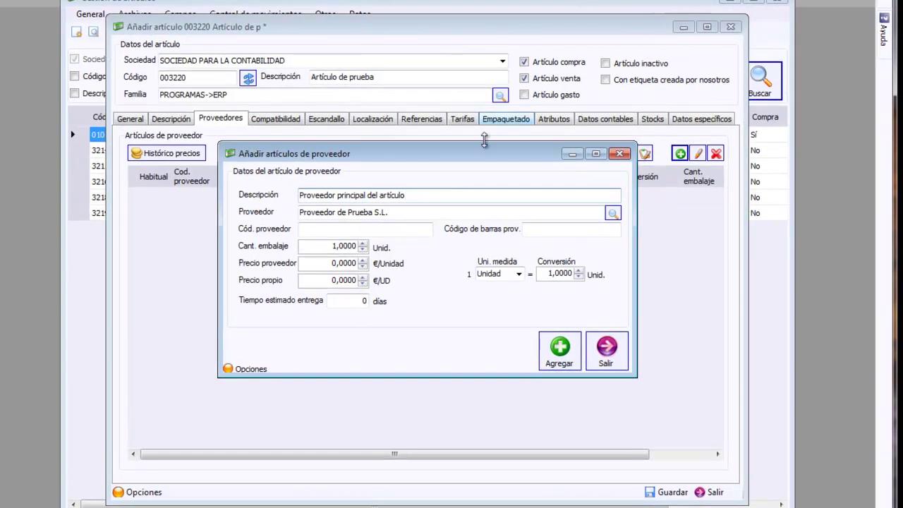
Step: Enter 0015 as the supplier code, leave the supplier barcode empty, and add the supplier entry to the article
click(360, 230)
text(0015)
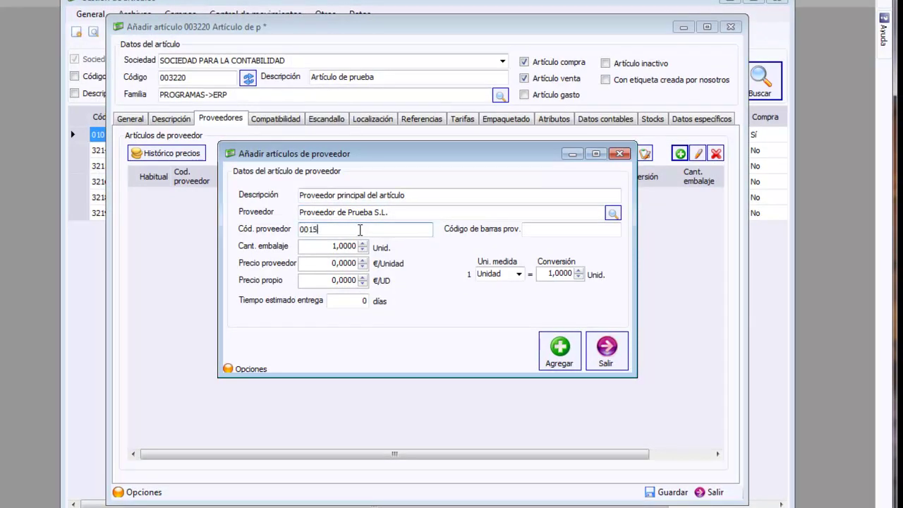
click(523, 229)
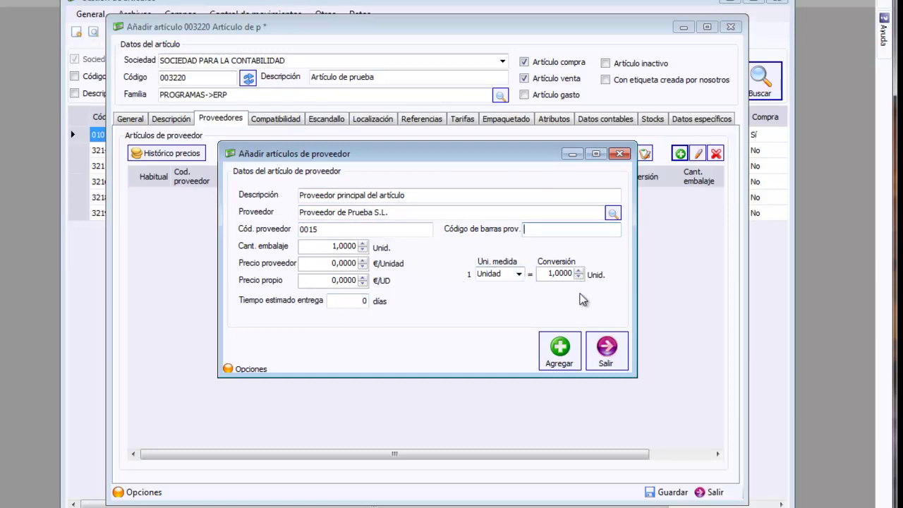
click(558, 351)
click(444, 347)
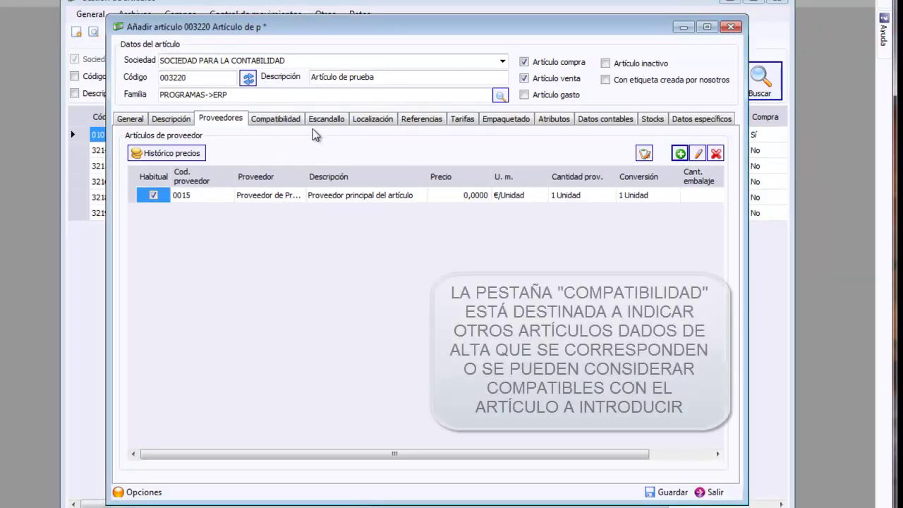
Step: Add article 3215 - Regalo 1 to the article's compatibility list with the type Compatible
click(291, 122)
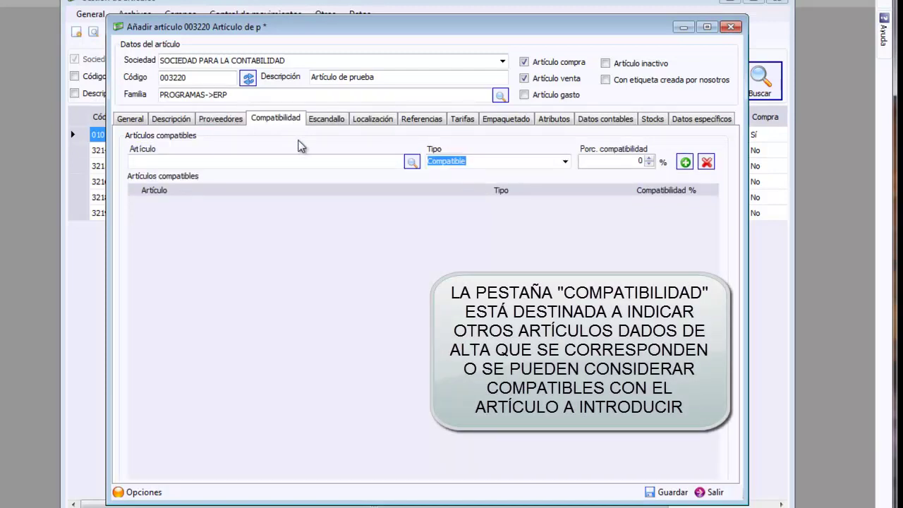
click(565, 162)
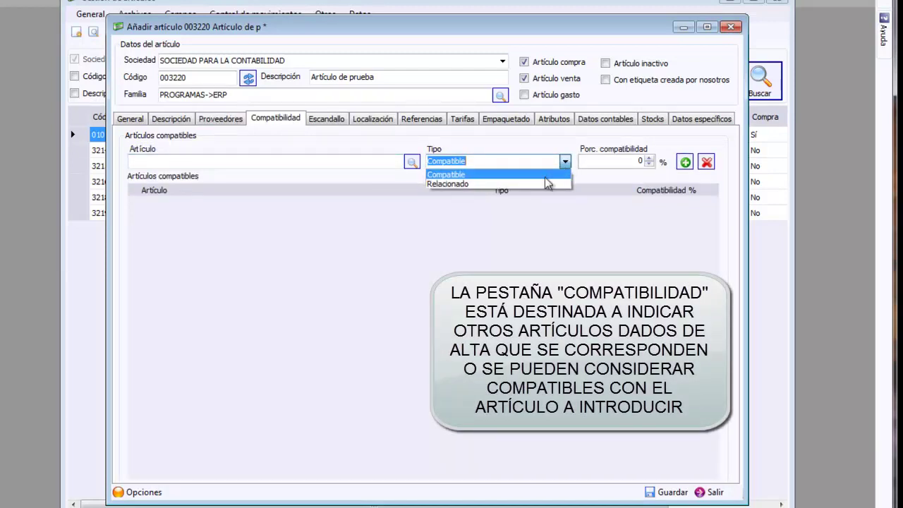
key(Escape)
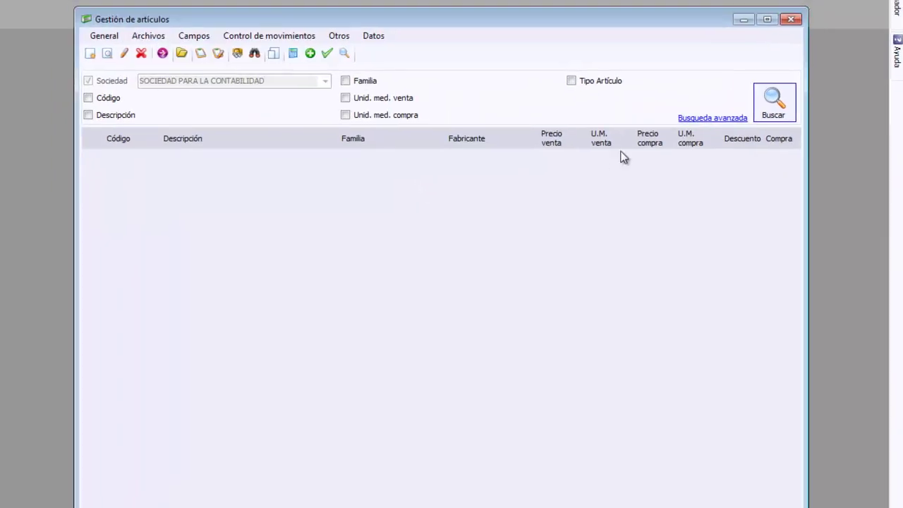
click(774, 104)
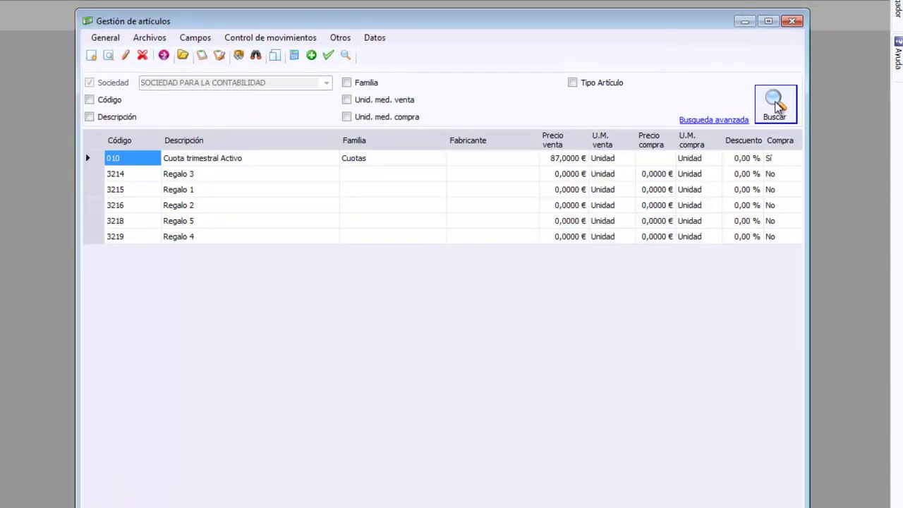
click(186, 193)
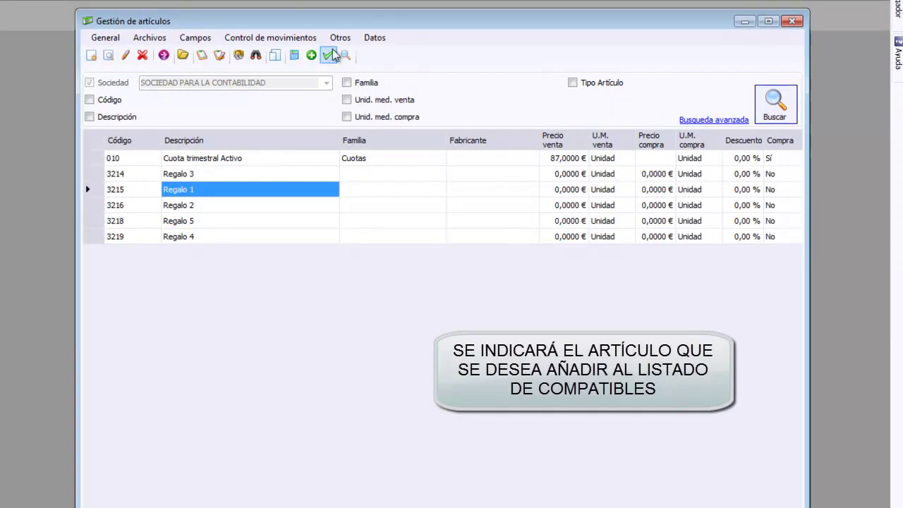
click(311, 48)
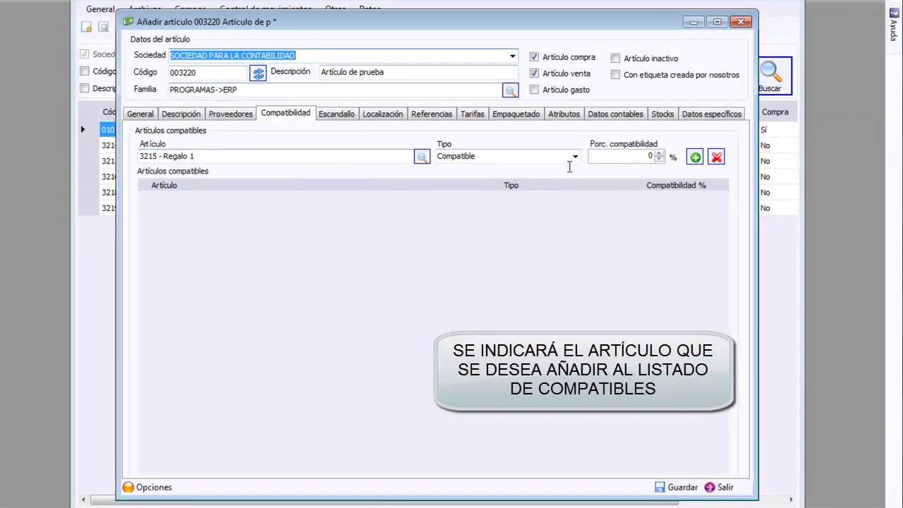
click(690, 158)
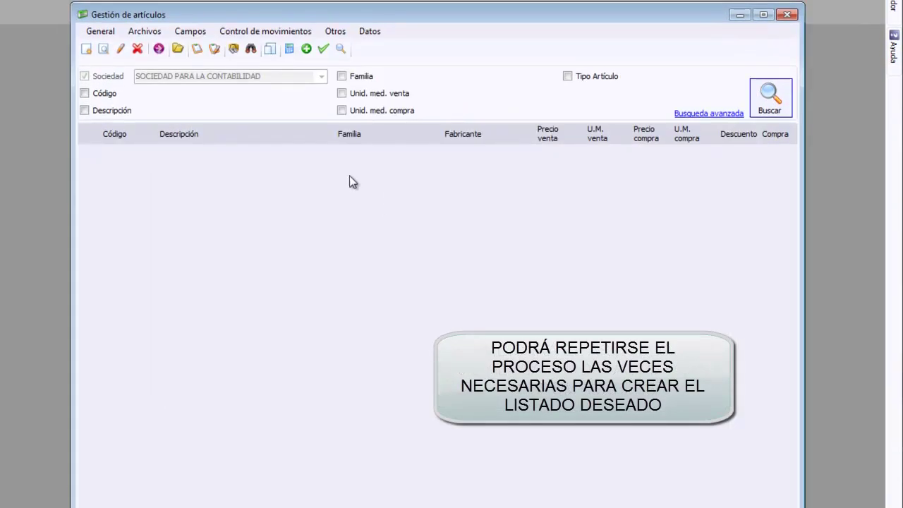
Step: Add article 3216 - Regalo 2 to the list of compatible articles with a compatibility percentage of 89
click(769, 96)
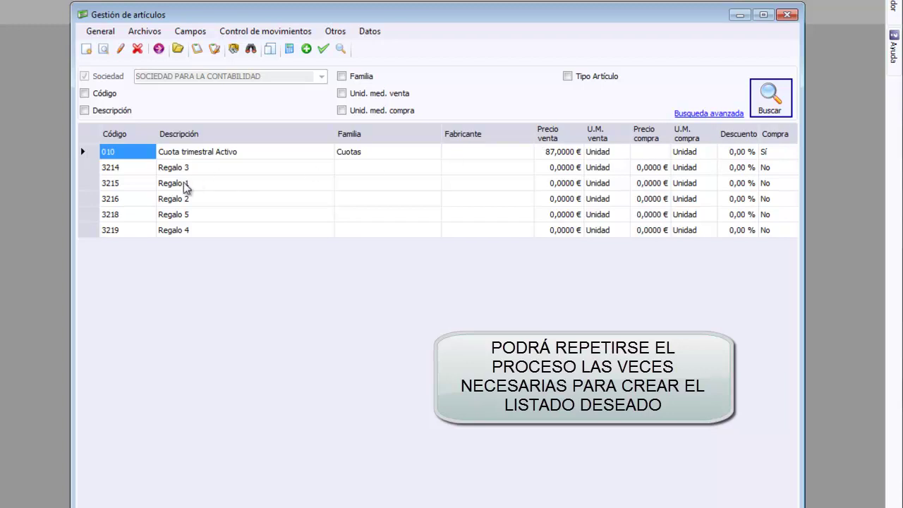
click(172, 201)
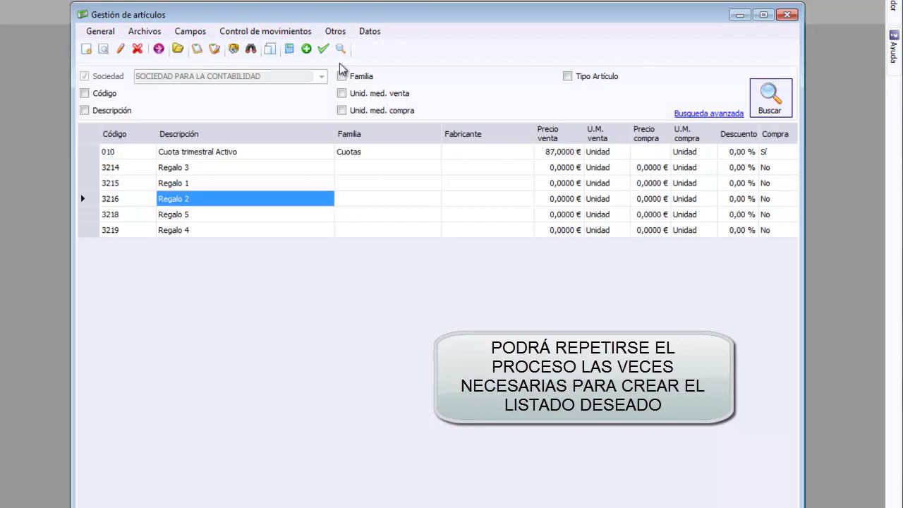
click(305, 42)
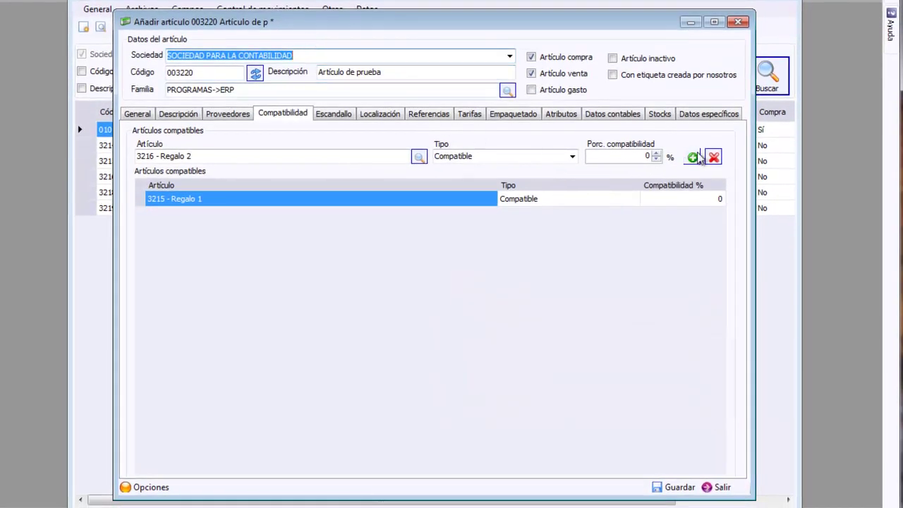
click(672, 159)
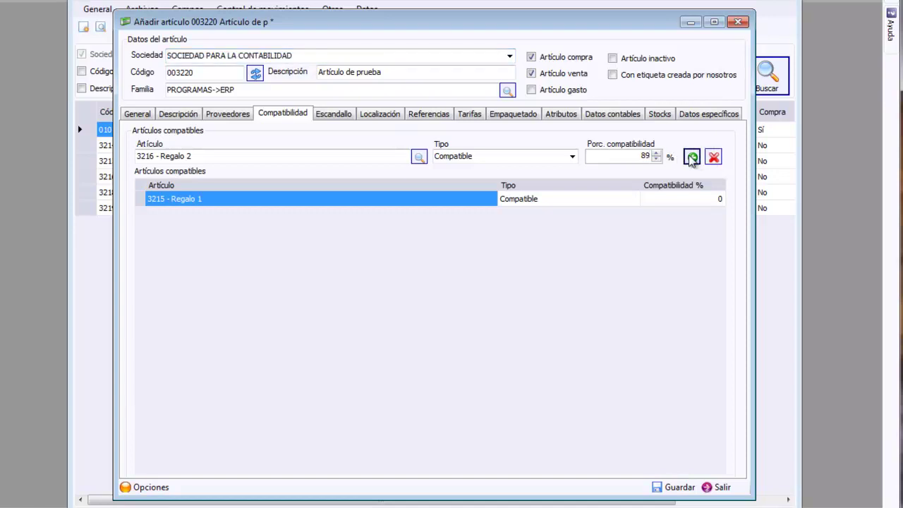
click(691, 156)
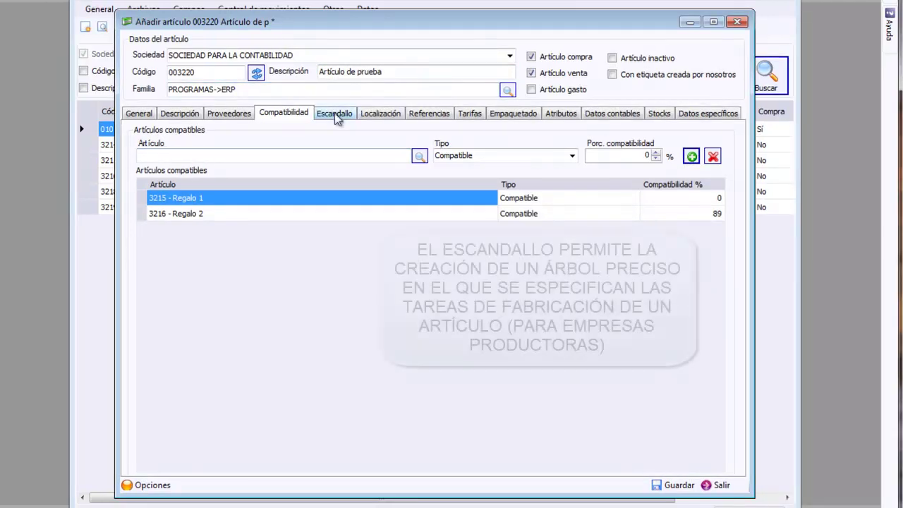
Step: View the article's manufacturing breakdown tree (Escandallo) and its available attributes
click(335, 114)
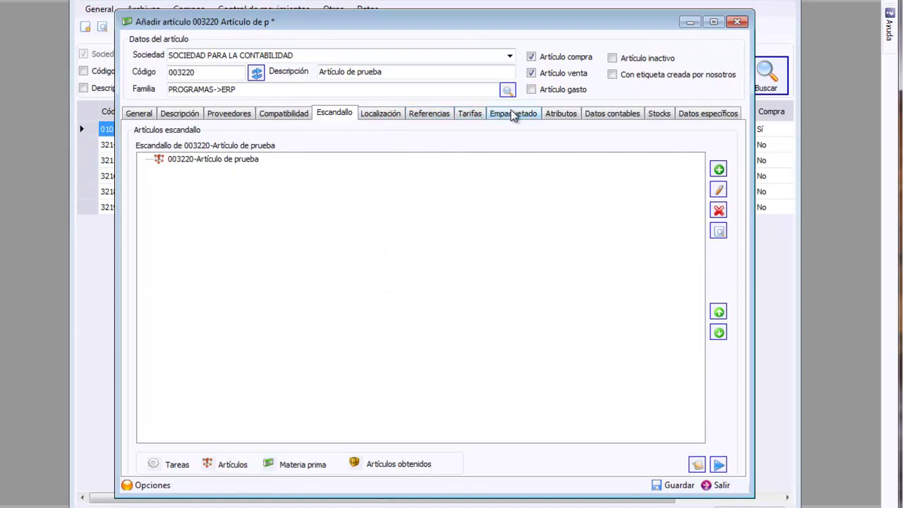
click(560, 115)
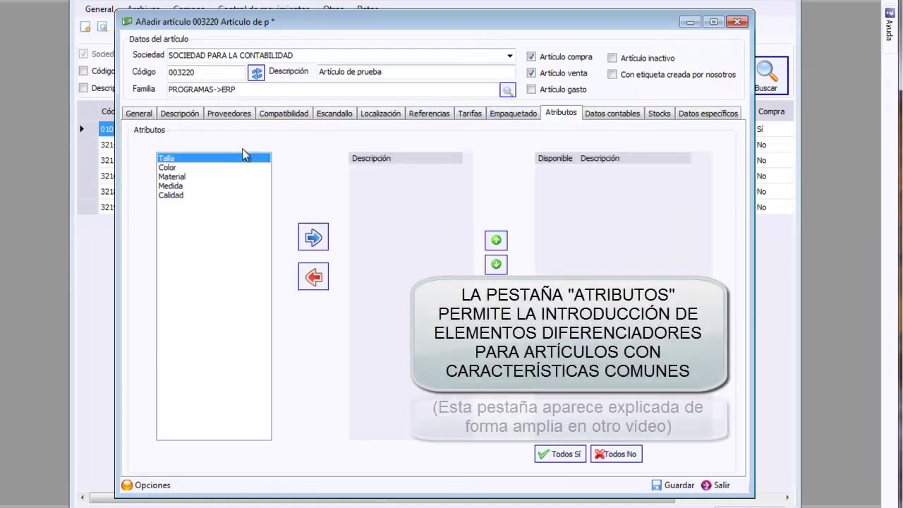